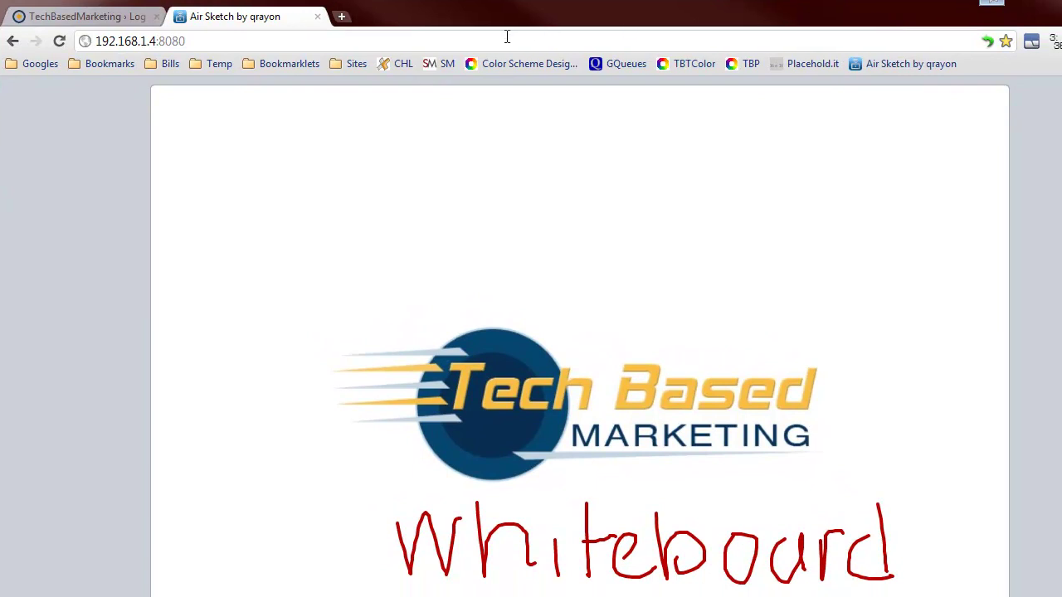
drag(185, 40, 93, 39)
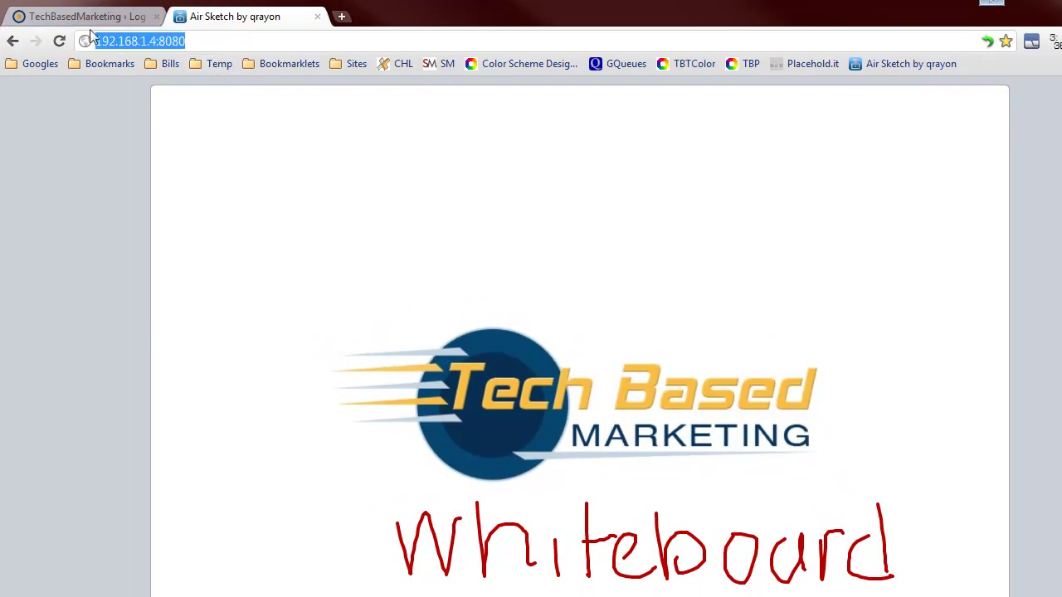
click(206, 43)
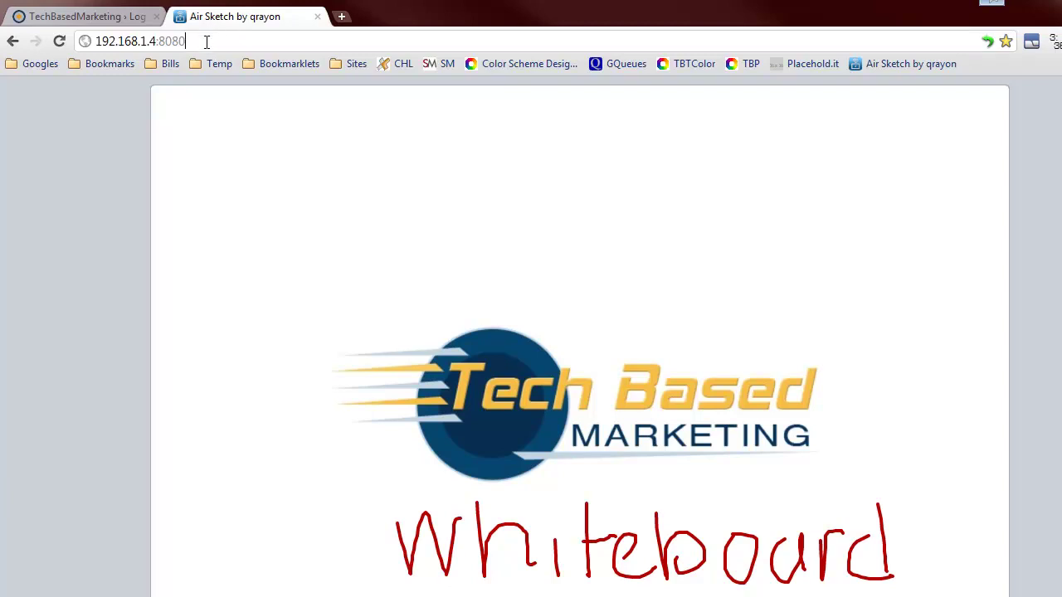